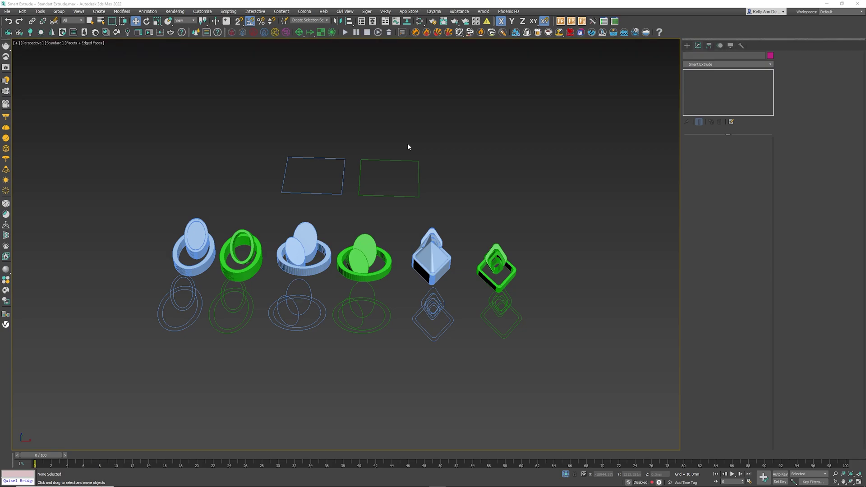
Step: Isolate the two flat rectangle splines and select the blue one
left_click_drag(294, 131, 402, 185)
key("alt+q")
left_click(354, 205)
middle_click_drag(353, 201, 340, 202, "alt")
left_click_drag(238, 201, 234, 211)
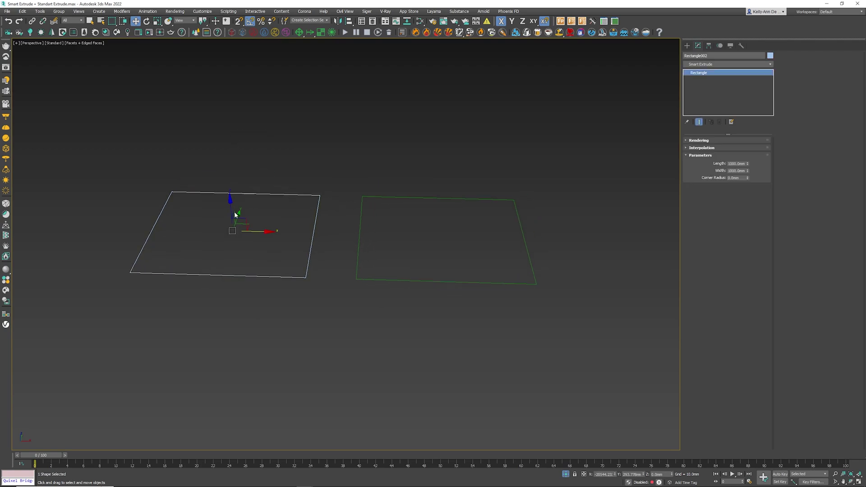
Step: Apply an Extrude modifier to the blue rectangle and extrude it upward into a low box
left_click(704, 64)
key("e")
left_click(710, 99)
scroll(451, 232, "down", 3)
middle_click_drag(451, 233, 386, 221, "alt")
scroll(386, 221, "up", 3)
left_click_drag(745, 149, 744, 105)
Step: Apply a Smart Extrude modifier to the green rectangle
left_click(496, 234)
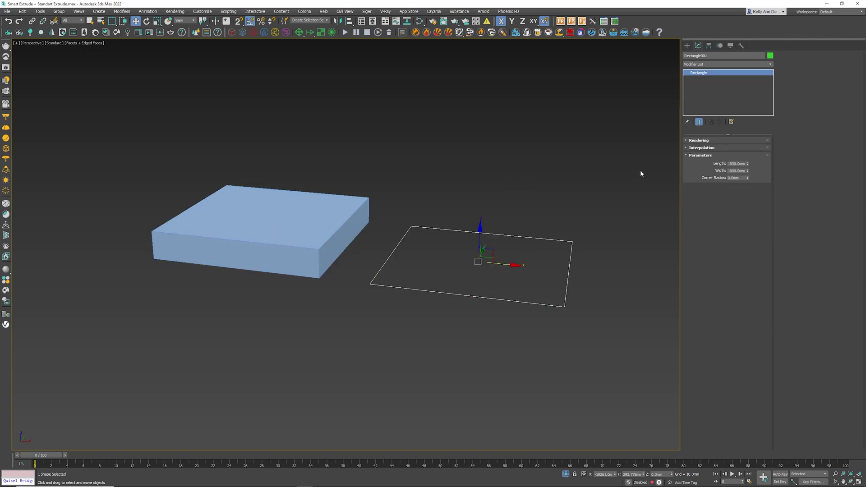
left_click(702, 65)
scroll(702, 180, "down", 10)
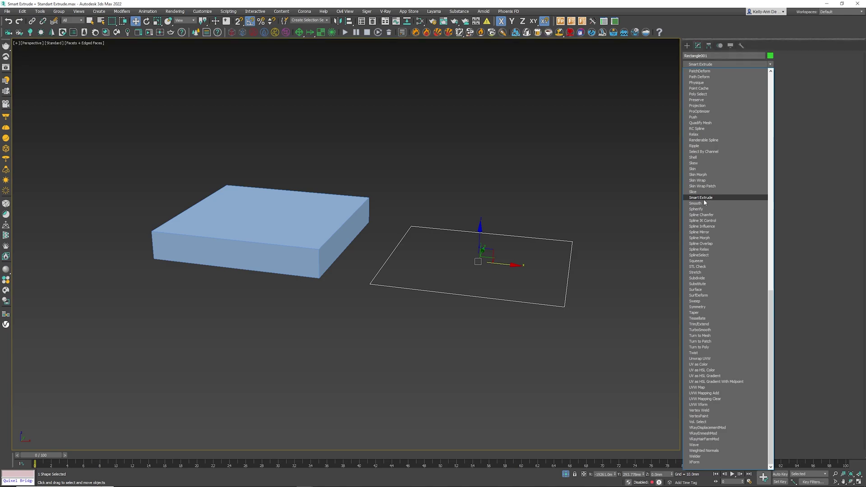
left_click(704, 198)
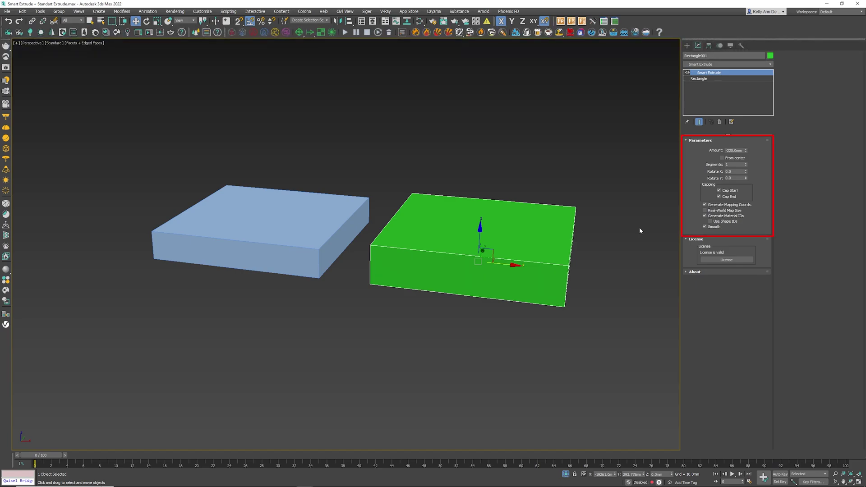
Step: Extrude the green rectangle from its center, increase the amount, and tilt the sides with Rotate X -11.0 and a negative Rotate Y
left_click(735, 158)
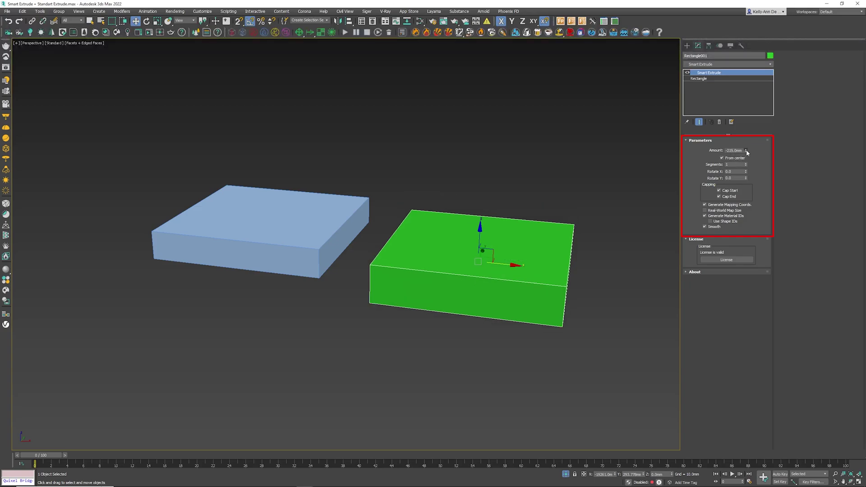
left_click_drag(746, 152, 741, 190)
left_click(746, 179)
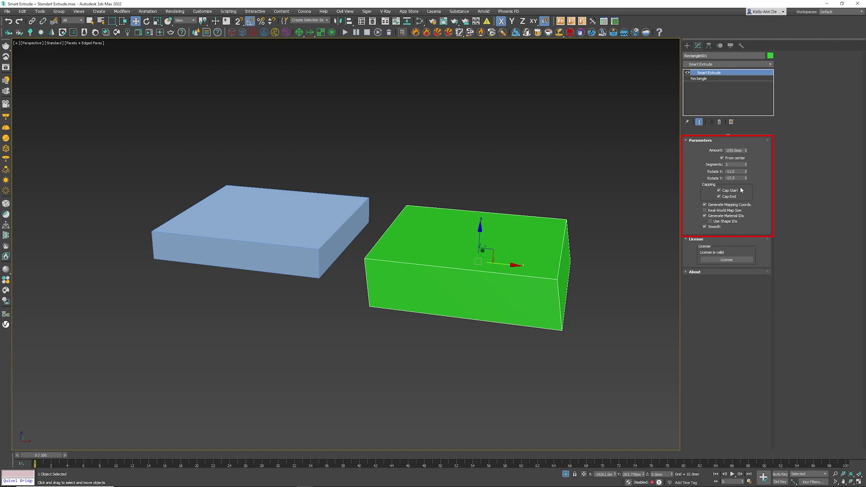
Step: Inspect the Extrude parameters of the blue box and bring the hidden objects back into view
left_click(303, 244)
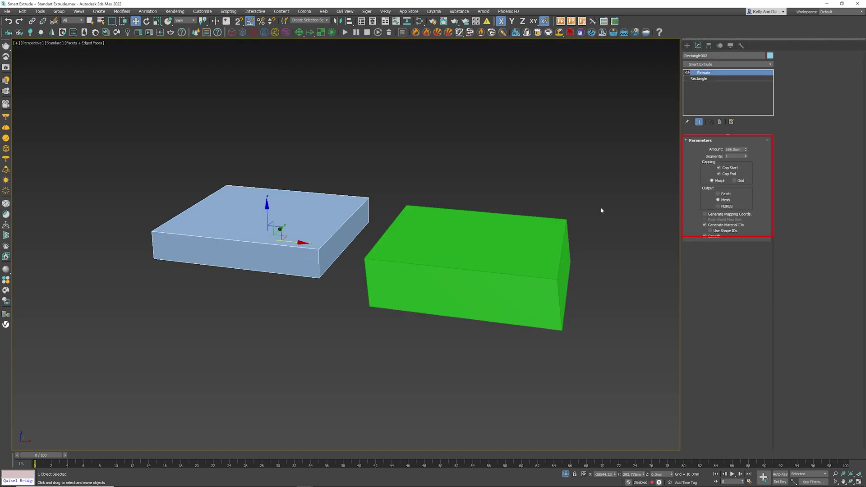
right_click(406, 242)
left_click(426, 209)
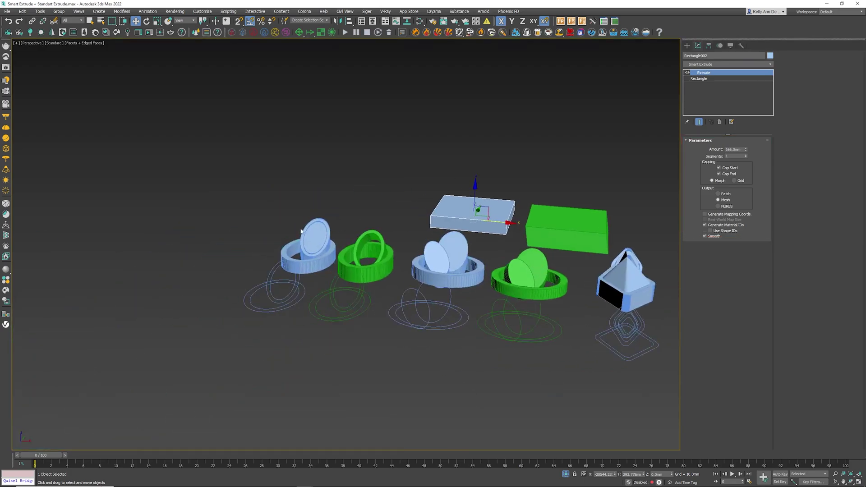
Step: Isolate the first pair of blue and green ellipse models and vary the Extrude amount of the blue one
left_click_drag(291, 228, 359, 311)
key("z")
left_click(383, 105)
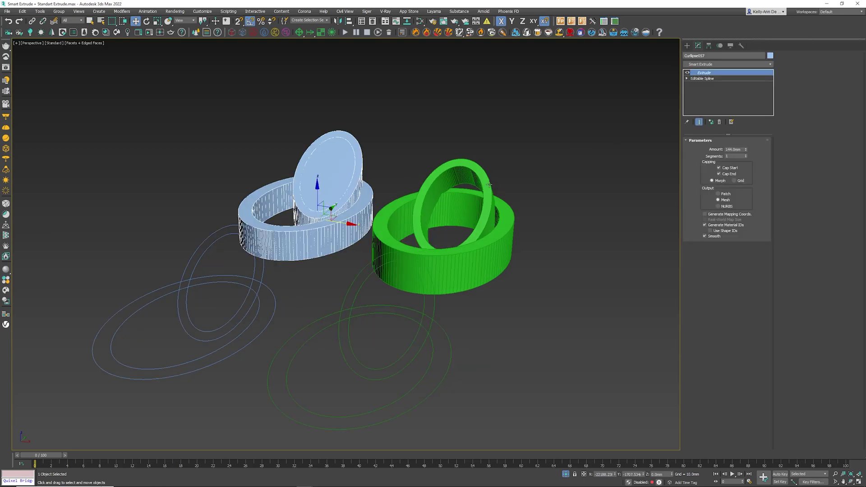
middle_click_drag(489, 185, 460, 239, "alt")
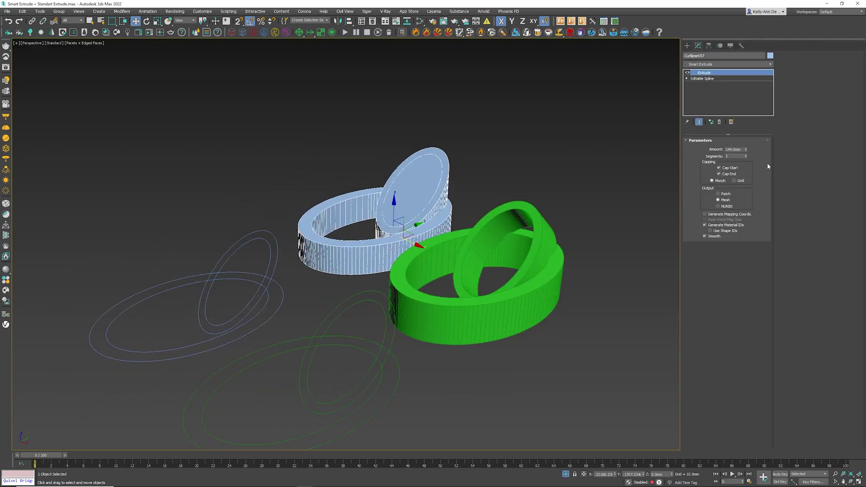
mouse_move(745, 149)
left_mouse_down()
mouse_move(750, 119)
mouse_move(750, 136)
left_mouse_up()
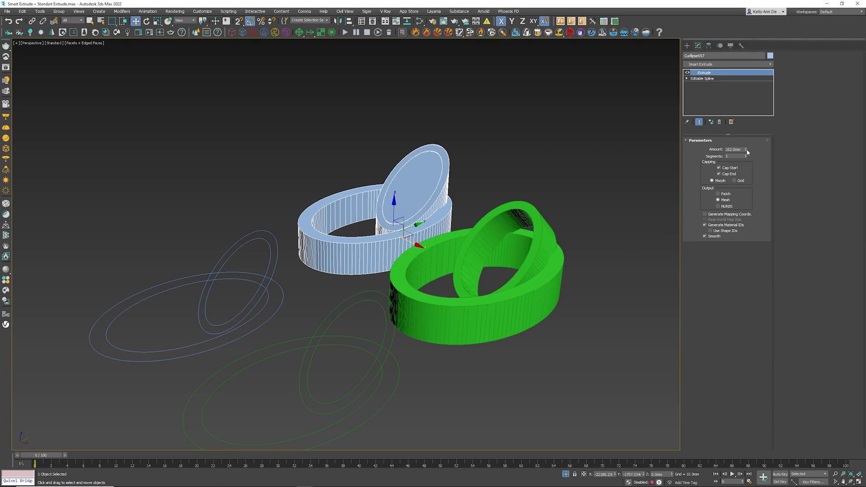
mouse_move(747, 151)
left_mouse_down()
mouse_move(746, 140)
mouse_move(747, 158)
left_mouse_up()
Step: Adjust the Smart Extrude amount of the first green ellipse model and bring the hidden objects back into view
middle_click_drag(495, 364, 482, 331)
left_click(460, 262)
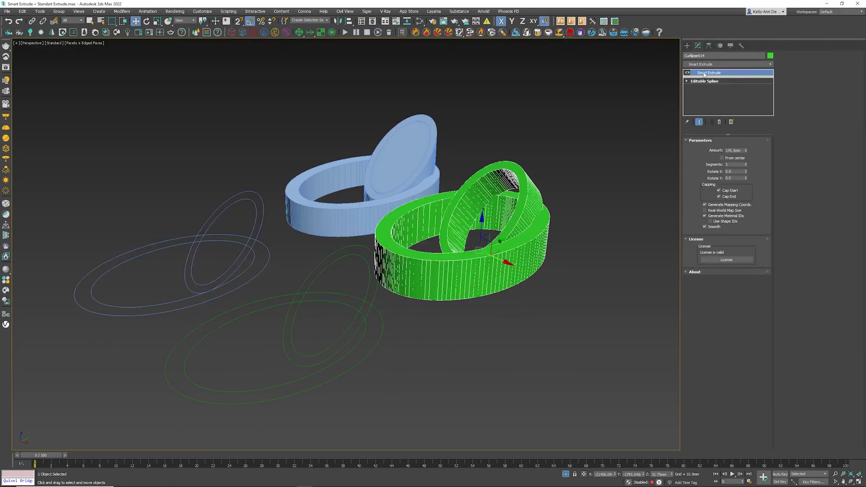
mouse_move(747, 152)
left_mouse_down()
mouse_move(747, 135)
mouse_move(758, 217)
mouse_move(759, 153)
left_mouse_up()
right_click(579, 254)
left_click(599, 233)
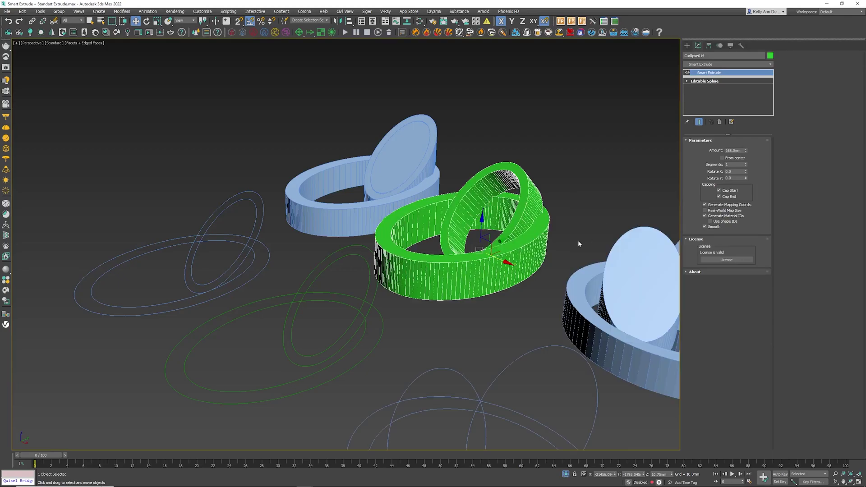
Step: Vary the Extrude amount of the blue model with two crossing ellipses inside its ring
scroll(586, 245, "down", 5)
middle_click_drag(633, 258, 424, 243)
scroll(425, 248, "up", 2)
left_click(425, 269)
scroll(426, 278, "up", 2)
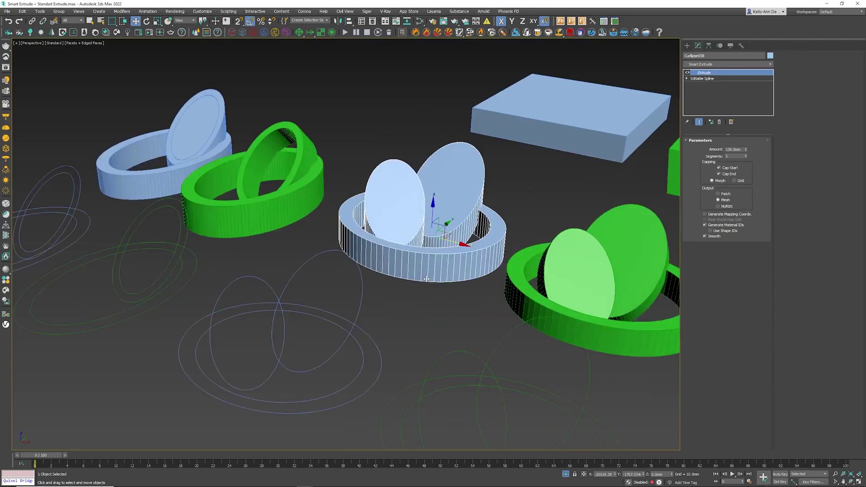
middle_click_drag(426, 280, 410, 262, "alt")
left_click_drag(746, 151, 761, 69)
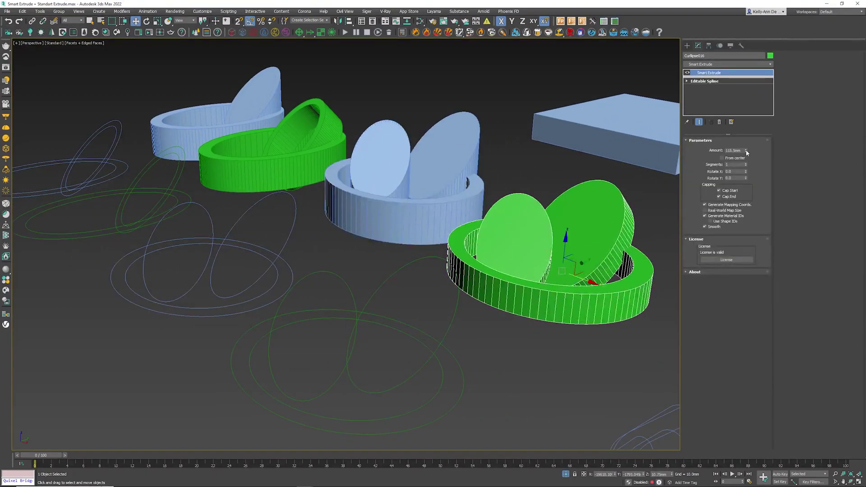
Step: Reduce the Smart Extrude amount of the matching green model with two crossing ellipses
left_click_drag(747, 153, 742, 178)
middle_click_drag(545, 271, 455, 241)
scroll(451, 253, "down", 5)
middle_click_drag(480, 278, 385, 250)
scroll(438, 281, "up", 3)
Step: Isolate the blue and green rounded-square models together with their source splines
left_click(438, 280)
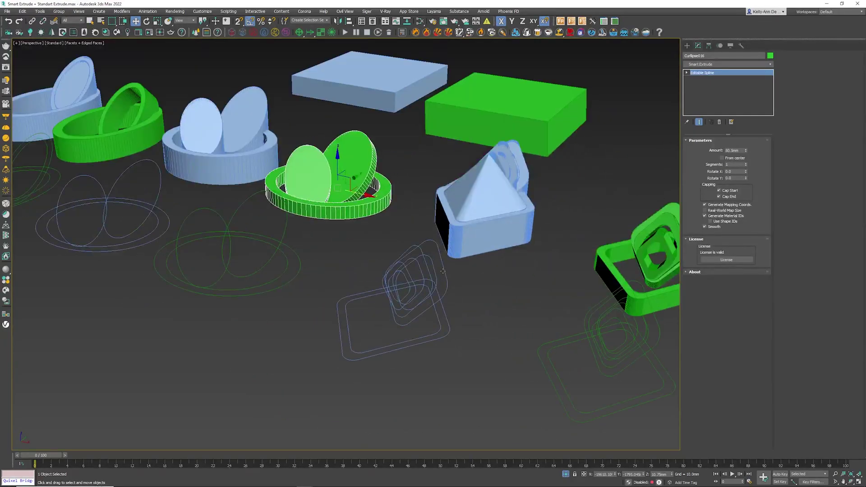
mouse_move(438, 281)
middle_mouse_down("alt")
mouse_move(420, 266)
mouse_move(452, 290)
middle_mouse_up("alt")
scroll(423, 268, "down", 3)
left_click_drag(399, 223, 551, 359)
key("alt+q")
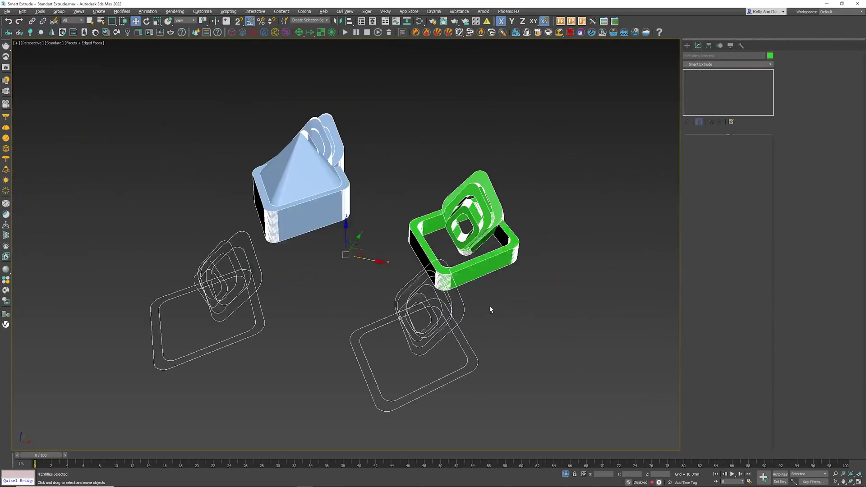
middle_click_drag(489, 309, 377, 247, "alt")
Step: Switch the blue rounded-square model's Extrude modifier off and on, and vary its extrusion amount
left_click(288, 252)
scroll(233, 244, "up", 4)
mouse_move(233, 243)
middle_mouse_down("alt")
mouse_move(220, 239)
mouse_move(231, 241)
middle_mouse_up("alt")
left_click(432, 174)
middle_click_drag(432, 175, 450, 207)
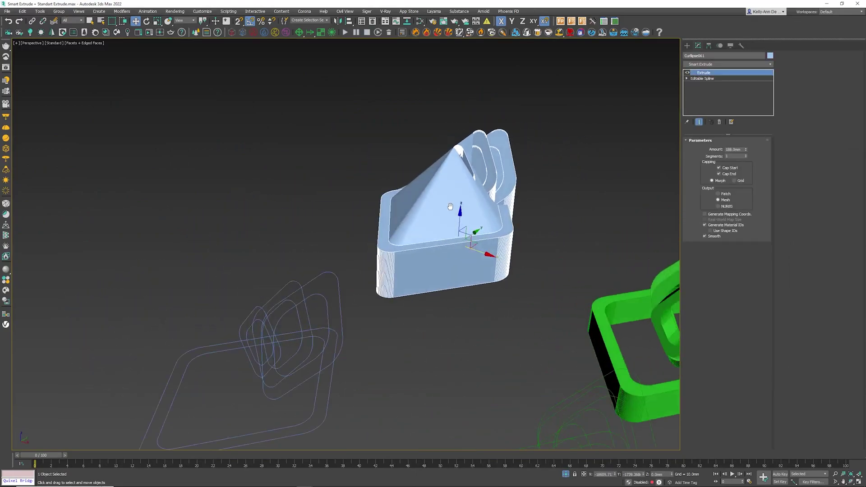
left_click(688, 73)
left_click(687, 73)
left_click_drag(746, 152, 743, 181)
Step: Select the green rounded-square model and view it from a lower side angle
middle_click_drag(445, 307, 365, 221)
left_click_drag(356, 215, 395, 236)
left_click(545, 244)
middle_click_drag(545, 244, 491, 242, "alt")
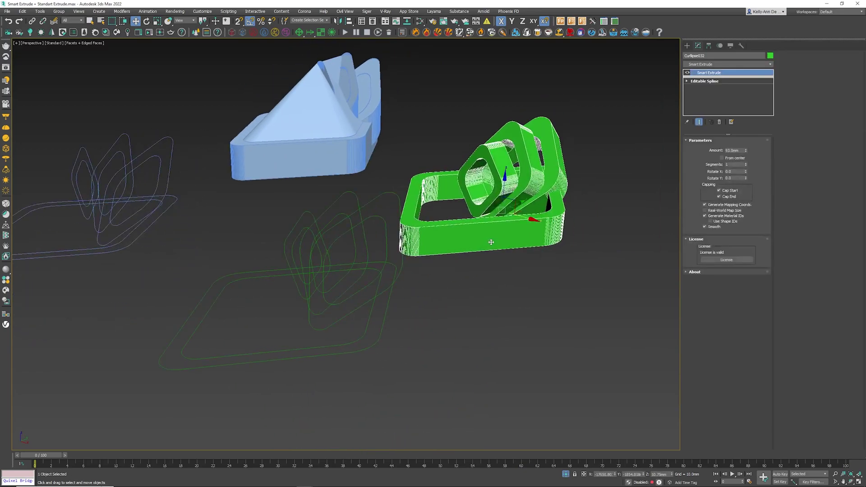
left_click(396, 279)
left_click_drag(343, 301, 326, 293)
key("ctrl+z")
Step: Set the green rounded-square model's Smart Extrude amount to 121.0 mm and unhide all objects
left_click(512, 227)
mouse_move(746, 150)
left_mouse_down()
mouse_move(742, 172)
mouse_move(742, 111)
mouse_move(742, 133)
left_mouse_up()
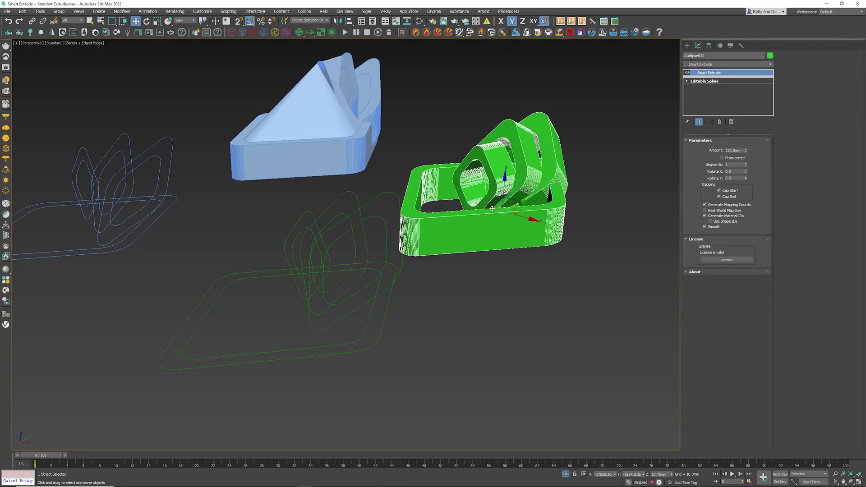
scroll(393, 210, "down", 2)
middle_click_drag(393, 210, 368, 195, "alt")
right_click(487, 232)
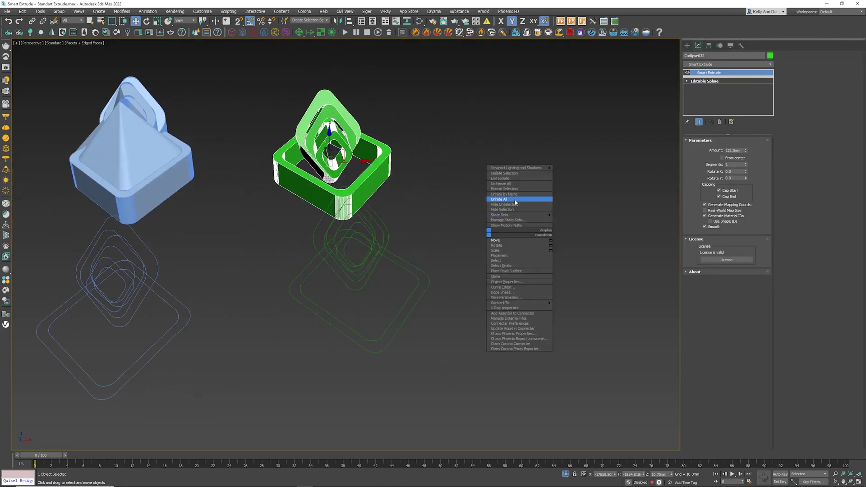
left_click(514, 199)
Step: Create a sphere in the empty space beside the models and frame it in the view
left_click(687, 46)
middle_click_drag(618, 169, 454, 198)
left_click(719, 99)
scroll(513, 225, "down", 2)
middle_click_drag(512, 225, 420, 216)
left_click_drag(418, 185, 433, 241)
key("z")
Step: Convert the sphere to an Editable Poly
right_click(408, 185)
right_click(408, 185)
mouse_move(441, 255)
left_click(494, 263)
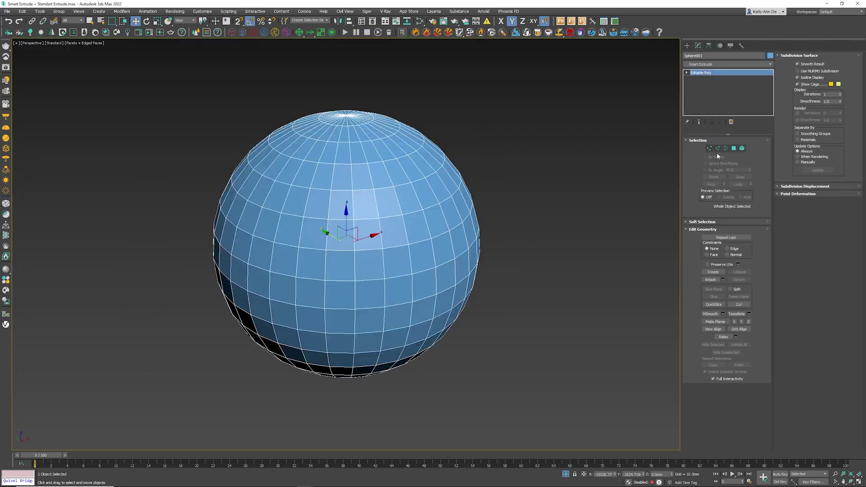
Step: Select a complete vertical ring of edges running through both poles of the sphere
left_click(717, 148)
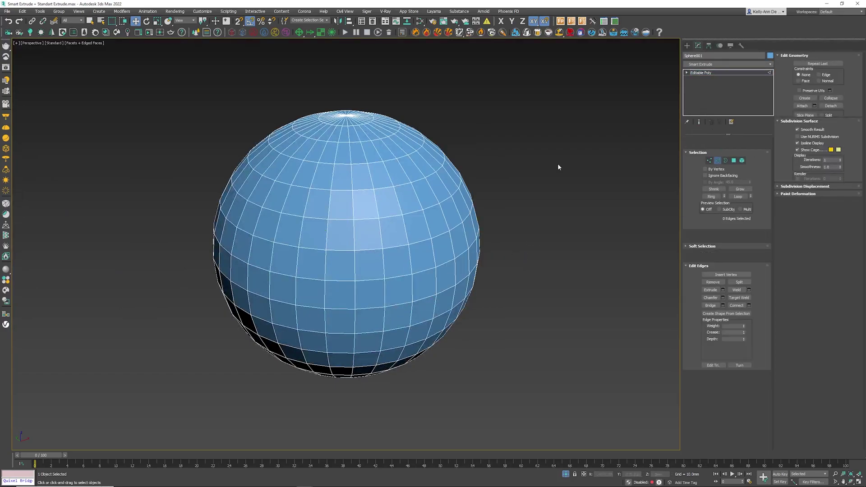
double_click(403, 224)
middle_click_drag(381, 204, 408, 219, "alt")
scroll(287, 146, "up", 3)
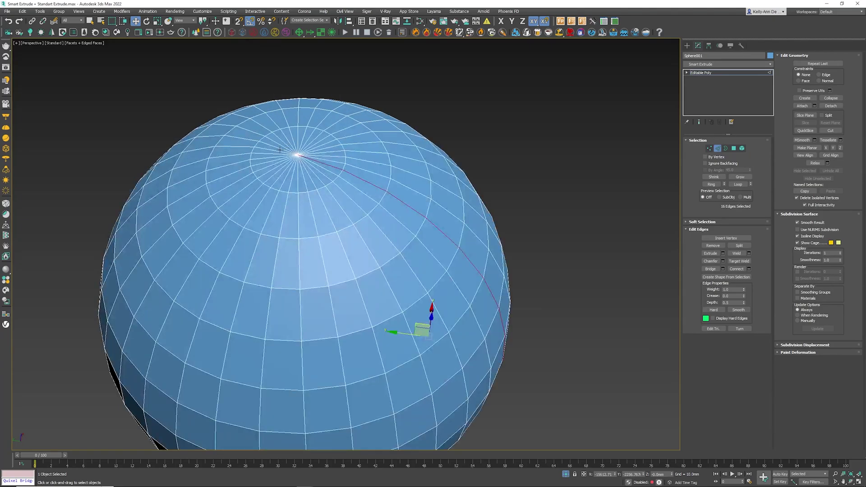
middle_click_drag(279, 149, 326, 136, "alt")
scroll(327, 136, "up", 3)
double_click(317, 137, "ctrl")
scroll(318, 144, "down", 5)
middle_click_drag(321, 199, 428, 172, "alt")
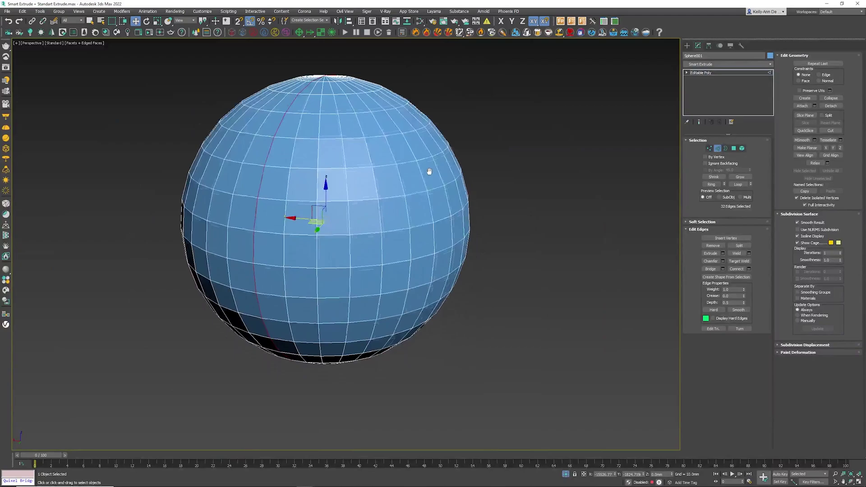
Step: Create a linear shape from the selected sphere edges and leave edge editing
left_click(746, 279)
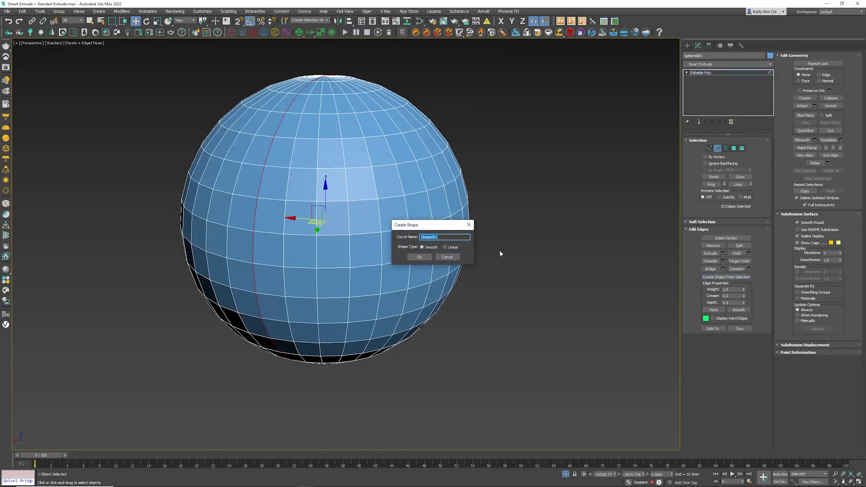
left_click(453, 247)
left_click(419, 257)
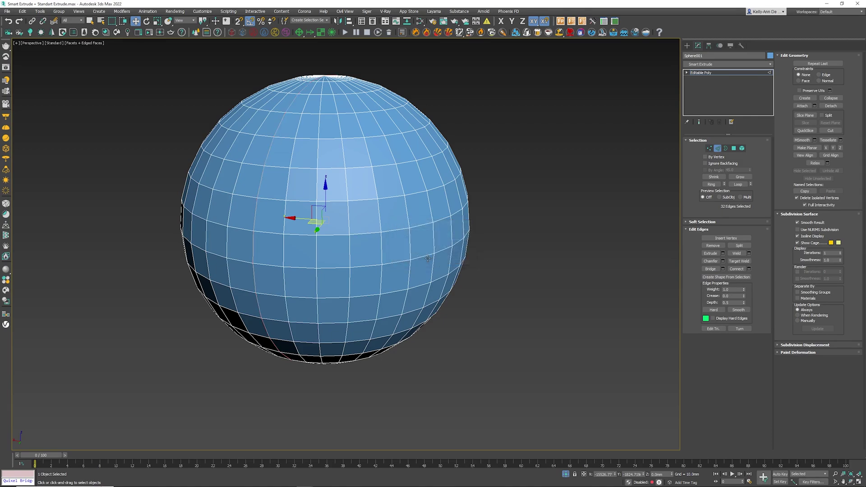
key("2")
Step: Move the sphere away from the extracted circular spline and frame the spline on its own
scroll(480, 289, "down", 5)
middle_click_drag(480, 289, 456, 286, "alt")
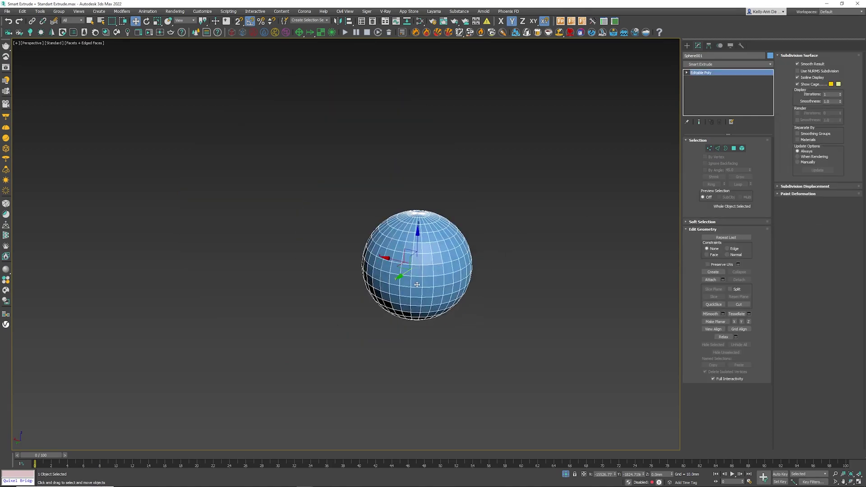
left_click_drag(406, 266, 584, 242)
middle_click_drag(401, 269, 382, 265, "alt")
scroll(383, 265, "up", 3)
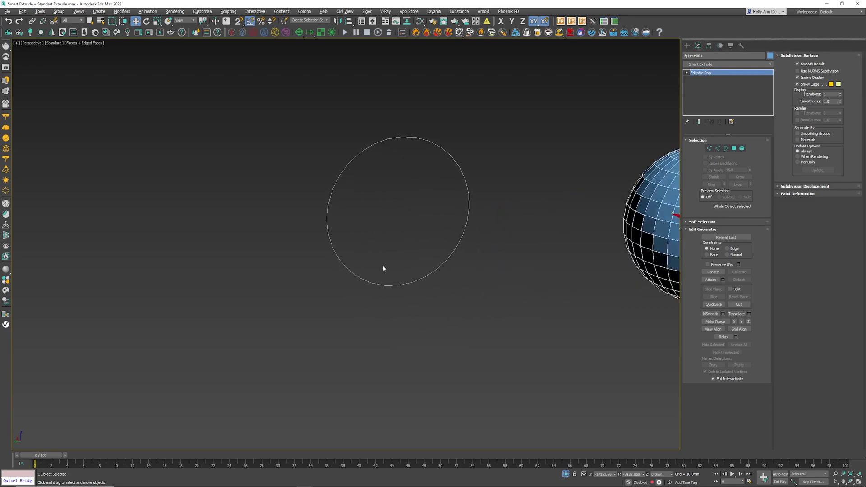
middle_click_drag(431, 238, 455, 230, "alt")
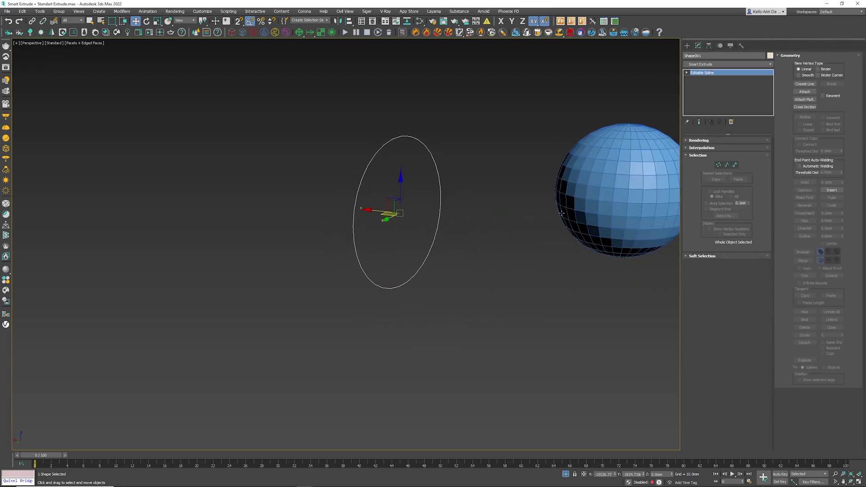
key("z")
middle_click_drag(511, 233, 425, 245, "alt")
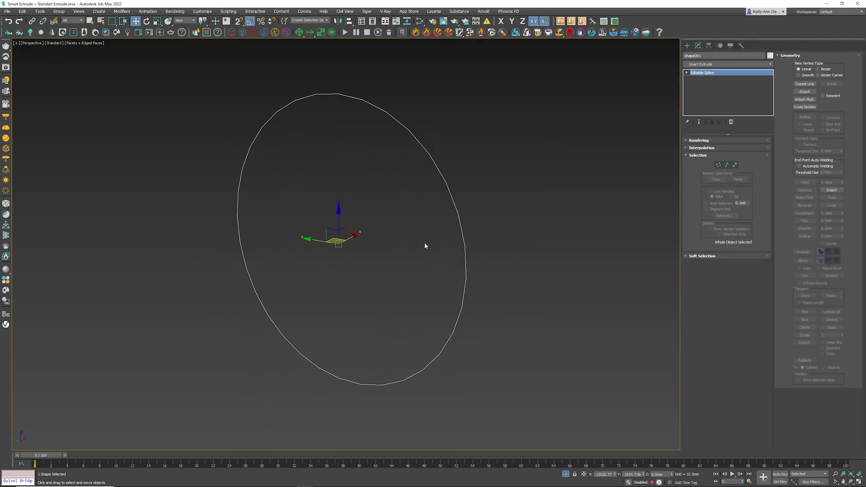
Step: Apply an Extrude modifier to the circular spline and increase its amount to show the vertical extrusion direction
left_click(705, 64)
key("e")
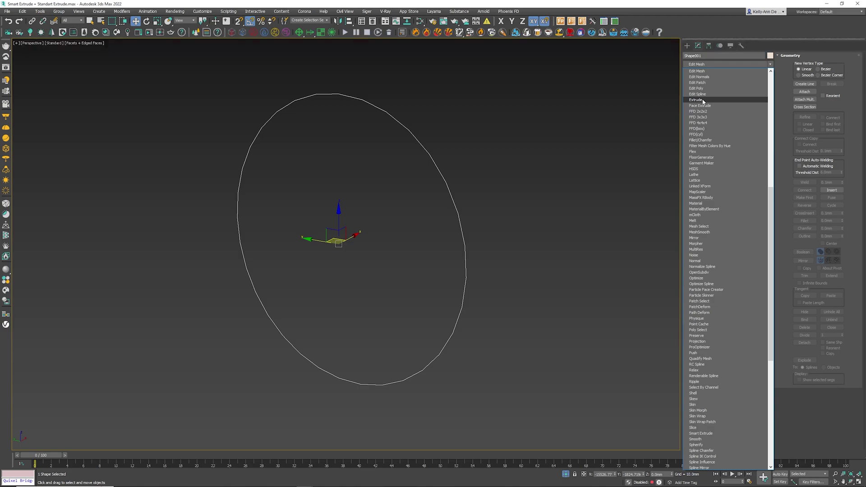
left_click(702, 101)
scroll(569, 200, "down", 3)
middle_click_drag(568, 200, 541, 201, "alt")
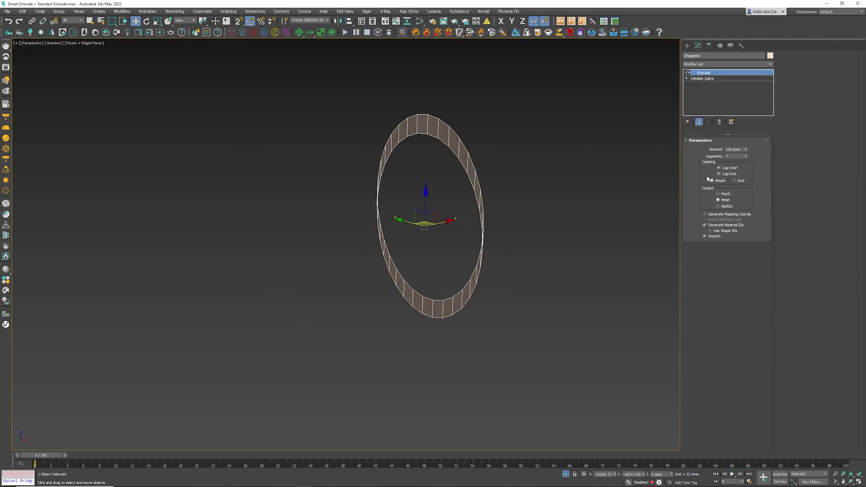
left_click_drag(745, 150, 737, 37)
mouse_move(496, 193)
middle_mouse_down("alt")
mouse_move(472, 193)
mouse_move(499, 194)
middle_mouse_up("alt")
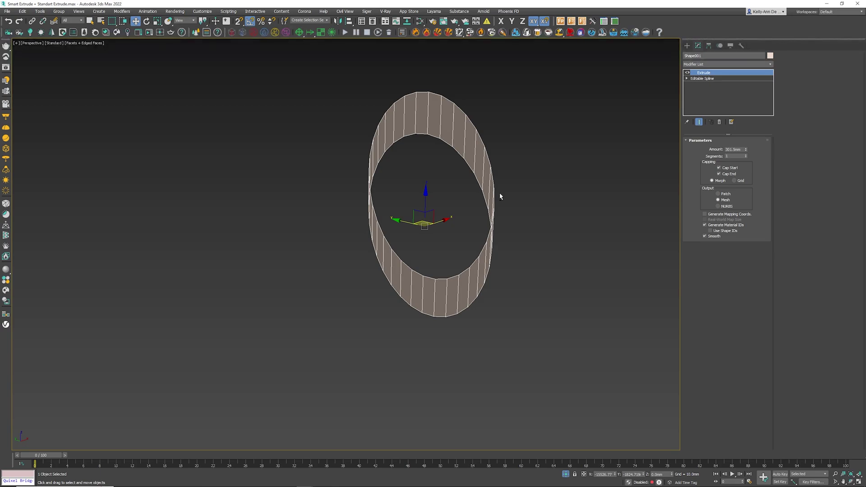
middle_click_drag(499, 199, 509, 195, "alt")
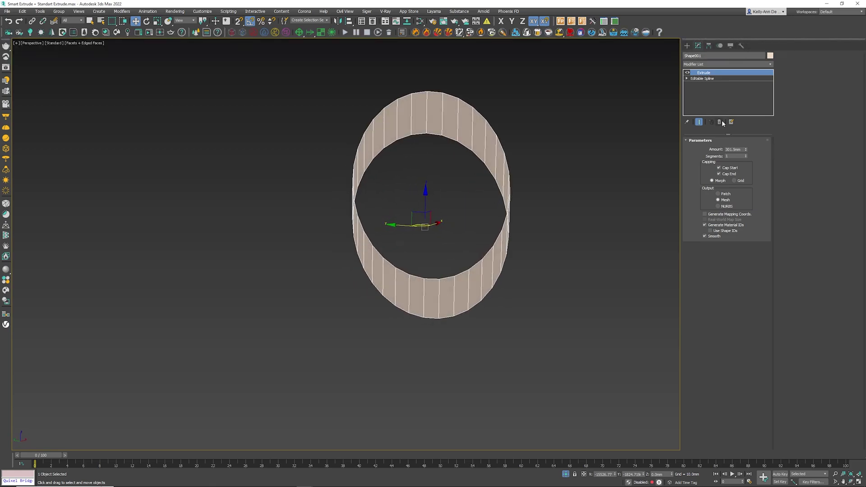
Step: Copy the extruded circle along the Y axis and remove the Extrude modifier from the copy
mouse_move(399, 224)
left_mouse_down()
mouse_move(298, 182)
mouse_move(514, 194)
left_mouse_up()
left_click(434, 274)
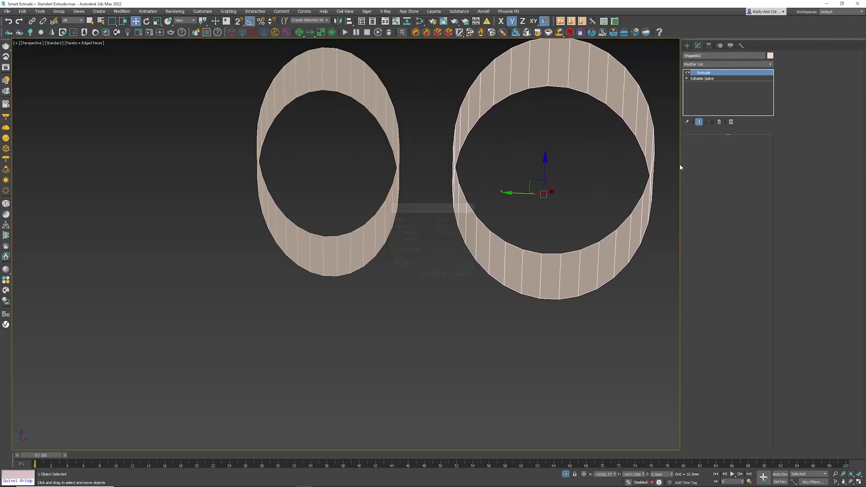
left_click(718, 122)
Step: Apply a Smart Extrude modifier to the copied circular spline and extrude it by a negative amount into a thick disc
left_click(708, 64)
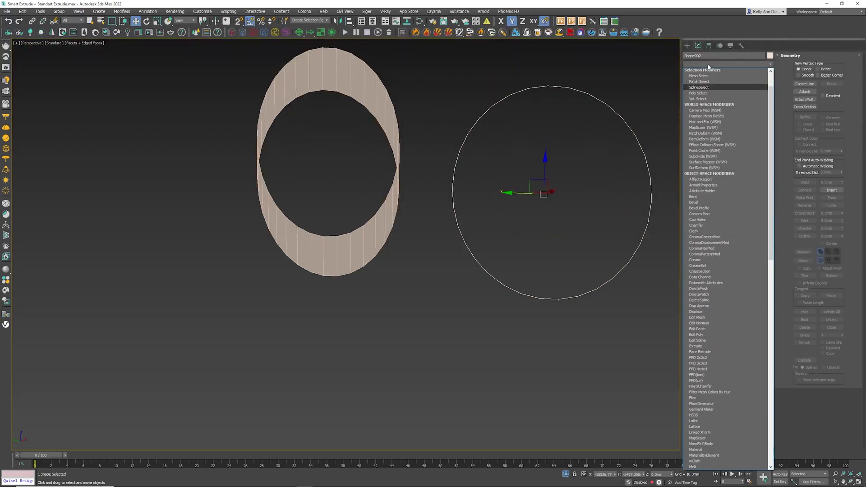
left_click(703, 197)
middle_click_drag(631, 203, 529, 226, "alt")
left_click_drag(746, 150, 736, 273)
middle_click_drag(494, 143, 534, 153, "alt")
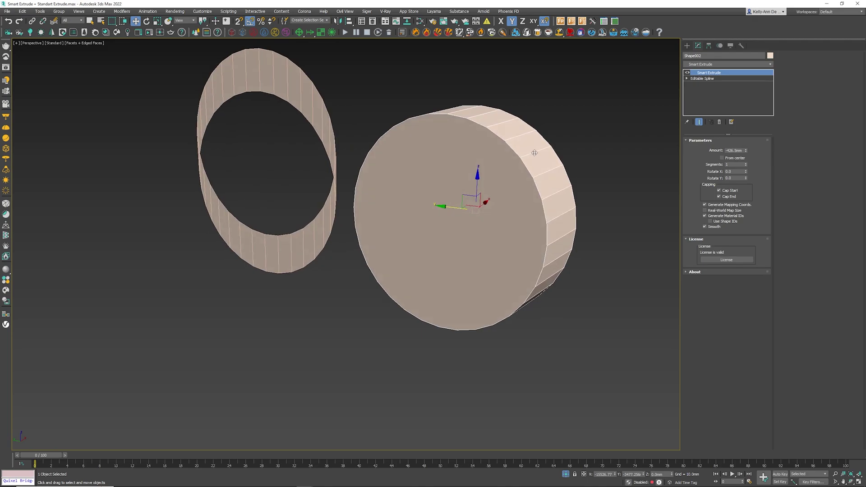